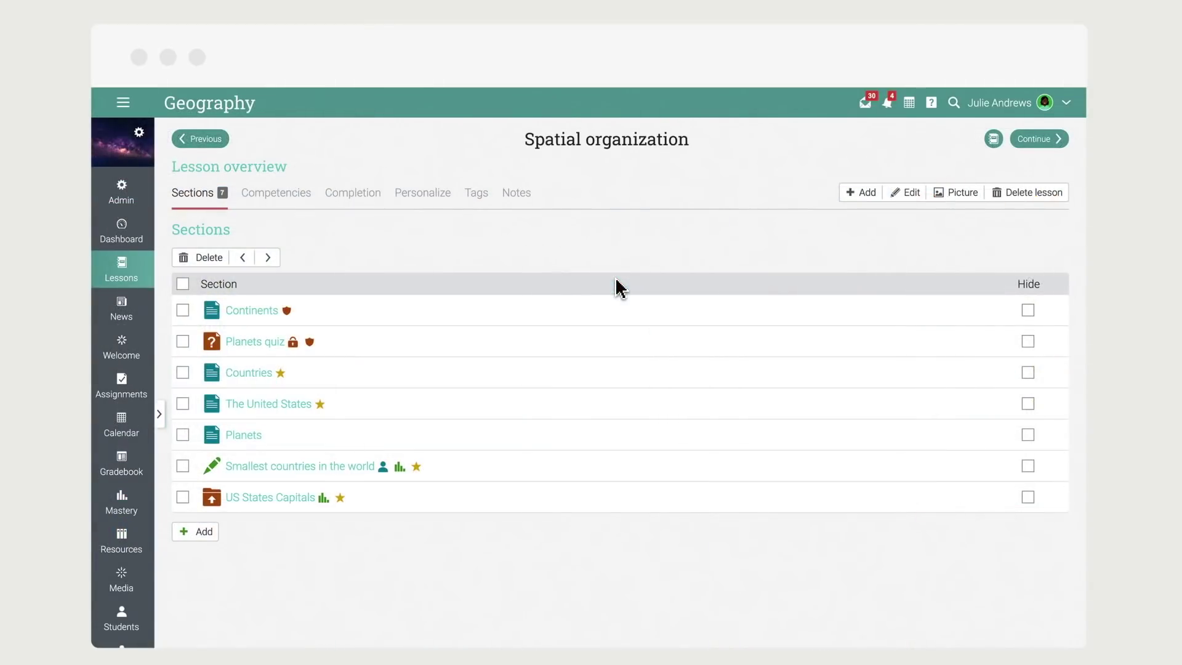
- Open the Continents section and view its three resources
left_click(252, 311)
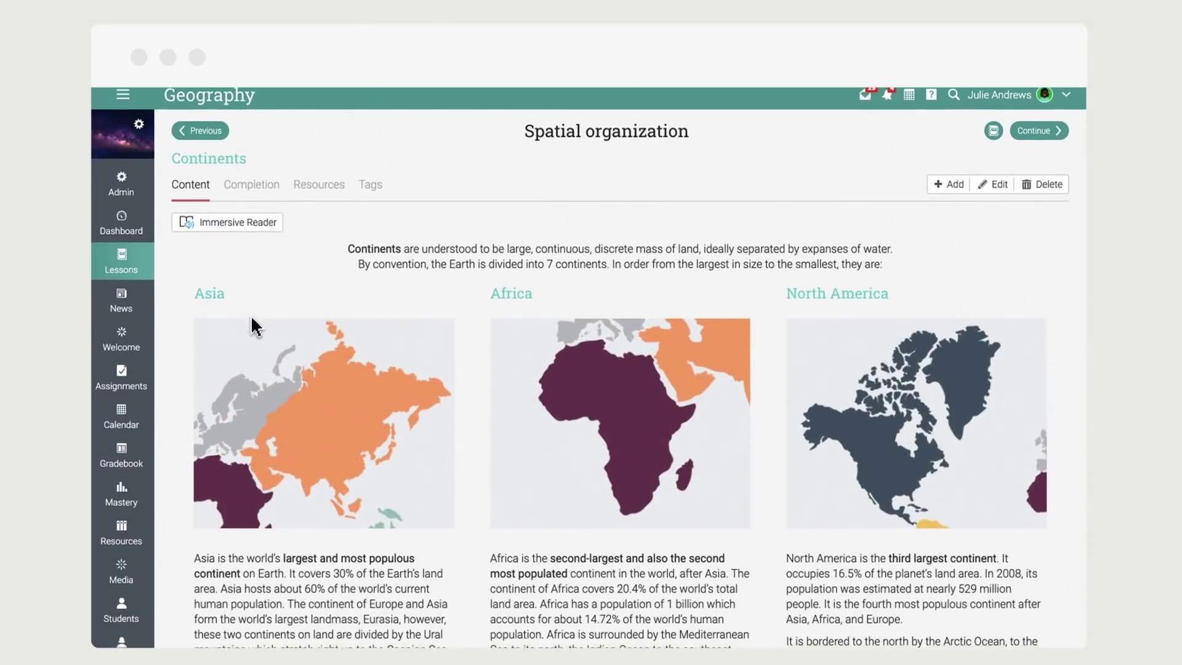
scroll(253, 330, "down", 5)
scroll(252, 331, "down", 2)
scroll(252, 332, "up", 2)
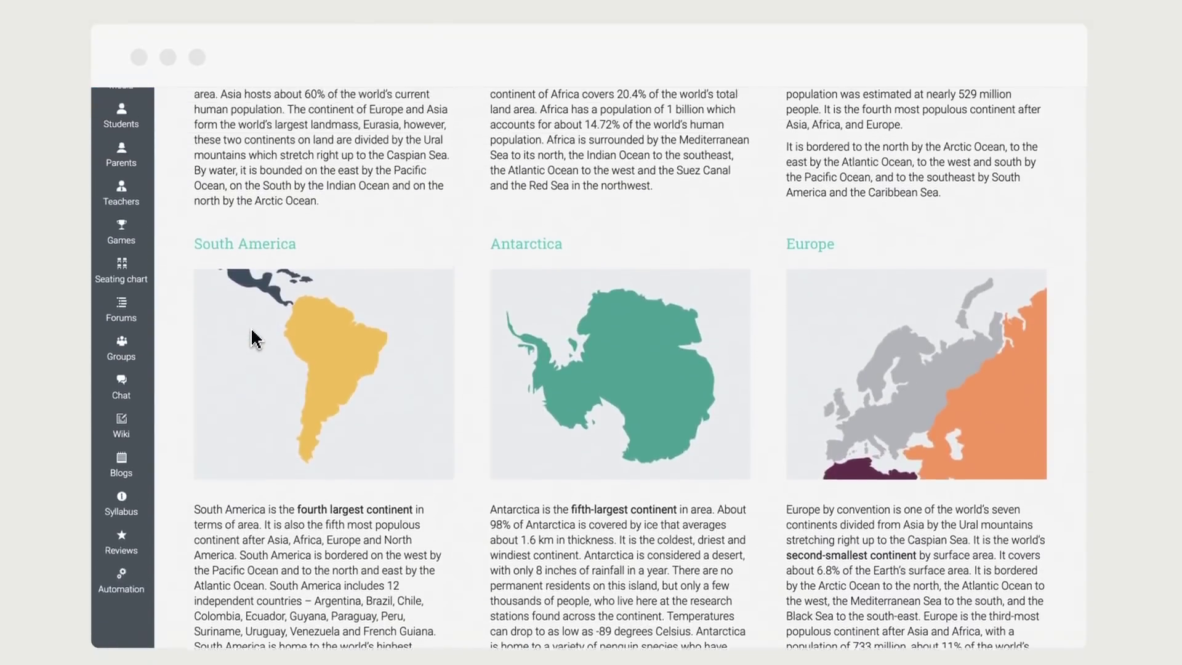
scroll(252, 335, "up", 3)
scroll(252, 341, "up", 2)
scroll(259, 328, "up", 1)
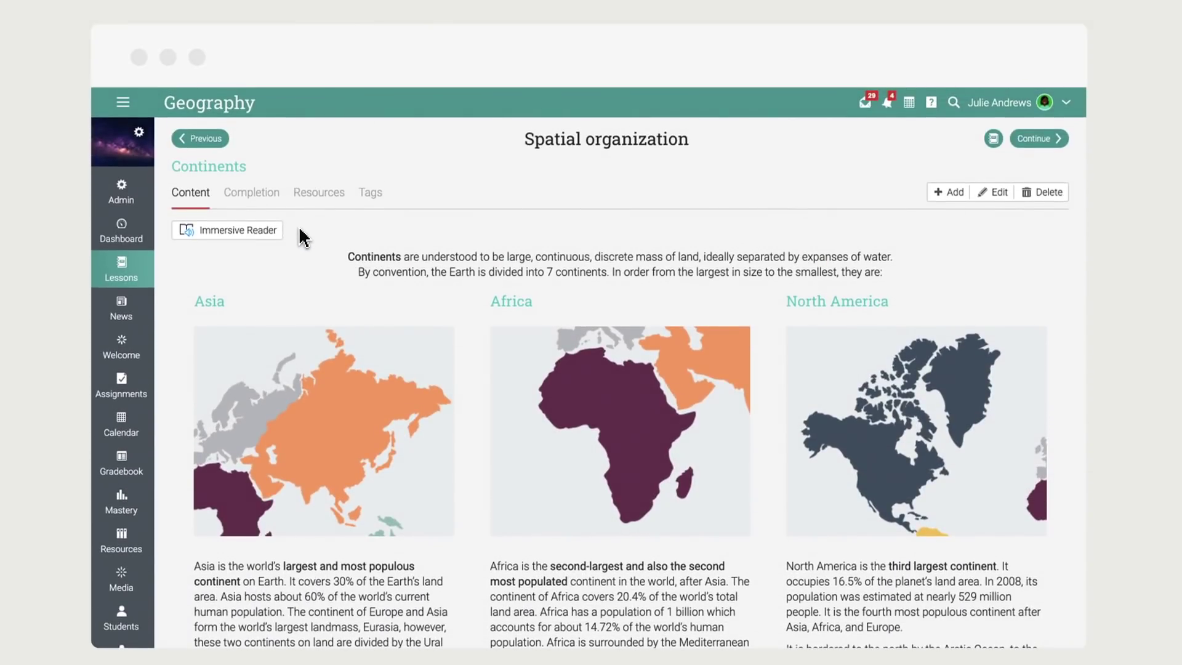
left_click(315, 193)
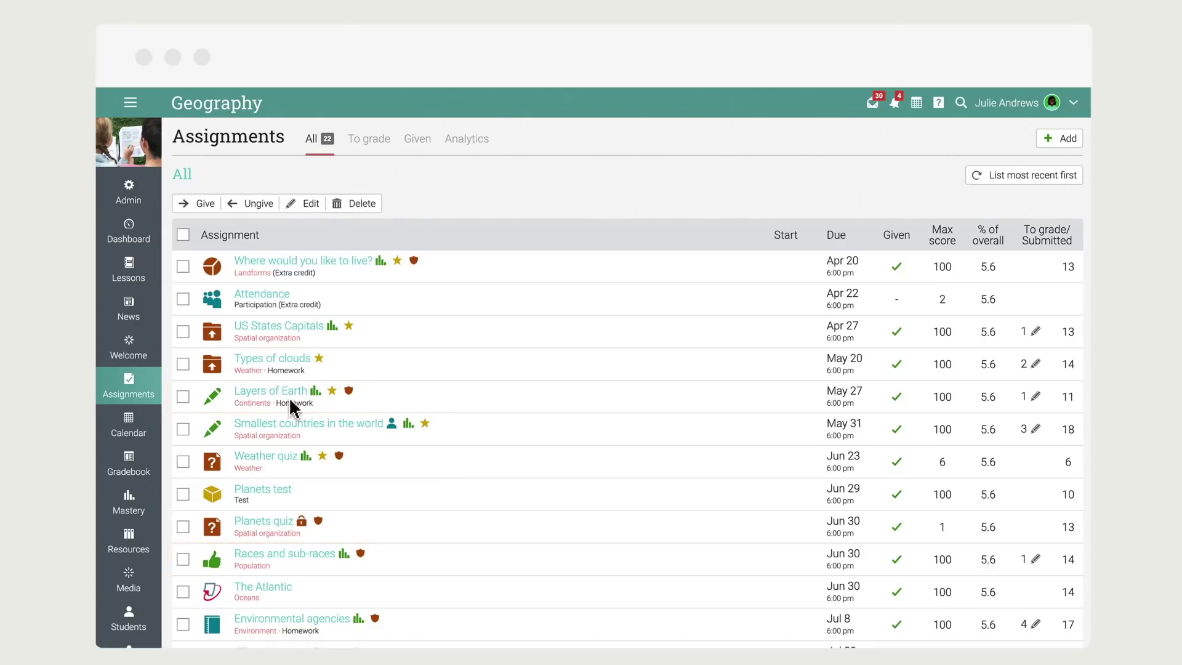
left_click(288, 424)
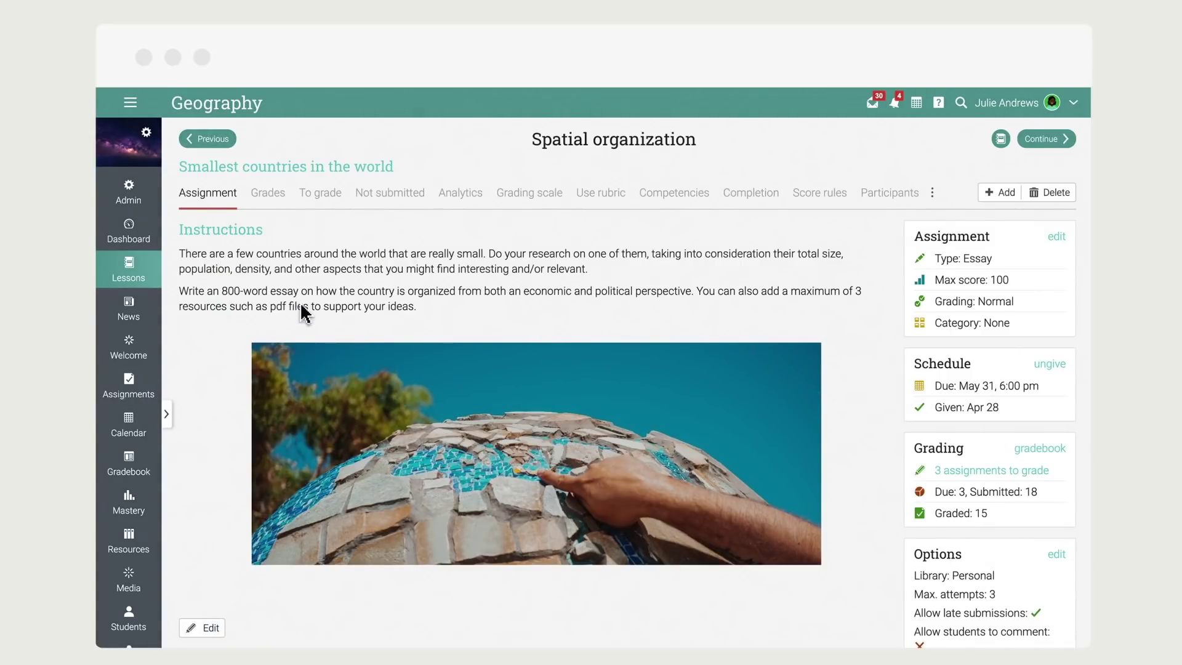
left_click(314, 196)
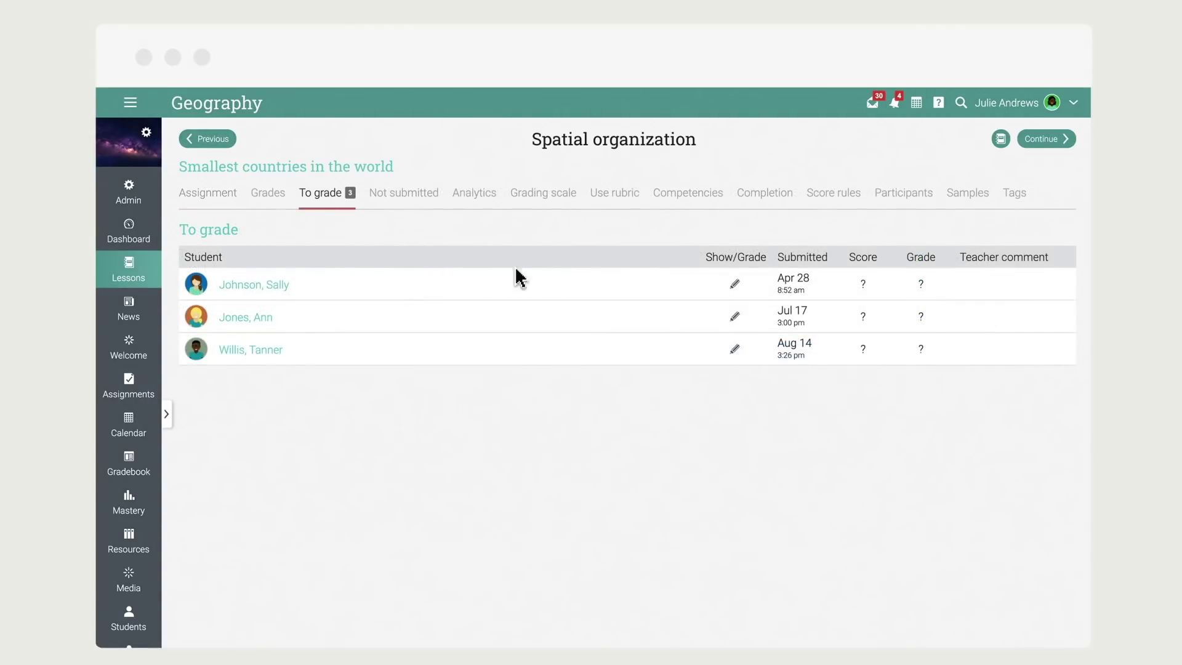
left_click(734, 349)
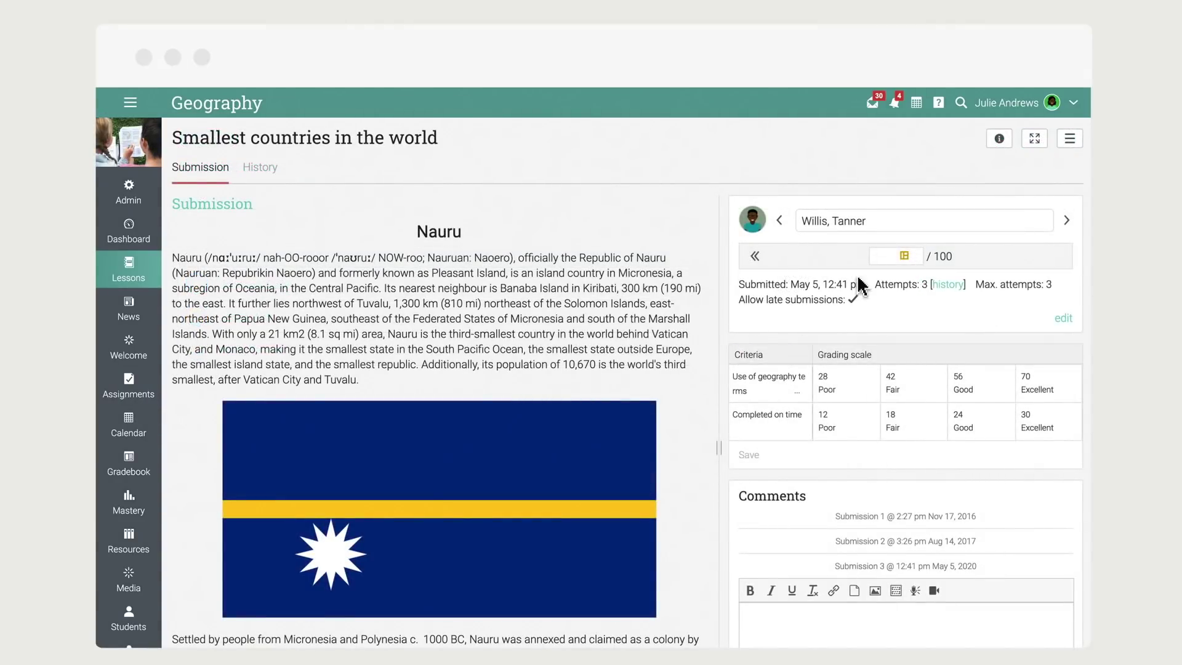
left_click(904, 255)
left_click(790, 213)
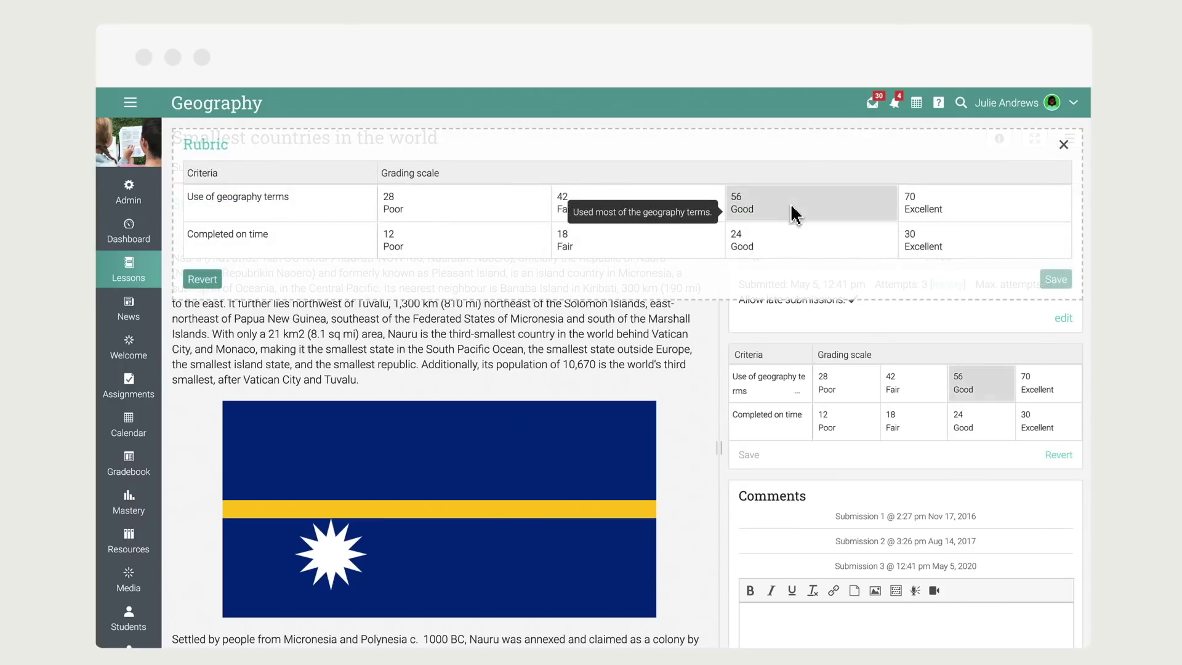
left_click(921, 243)
left_click(1055, 280)
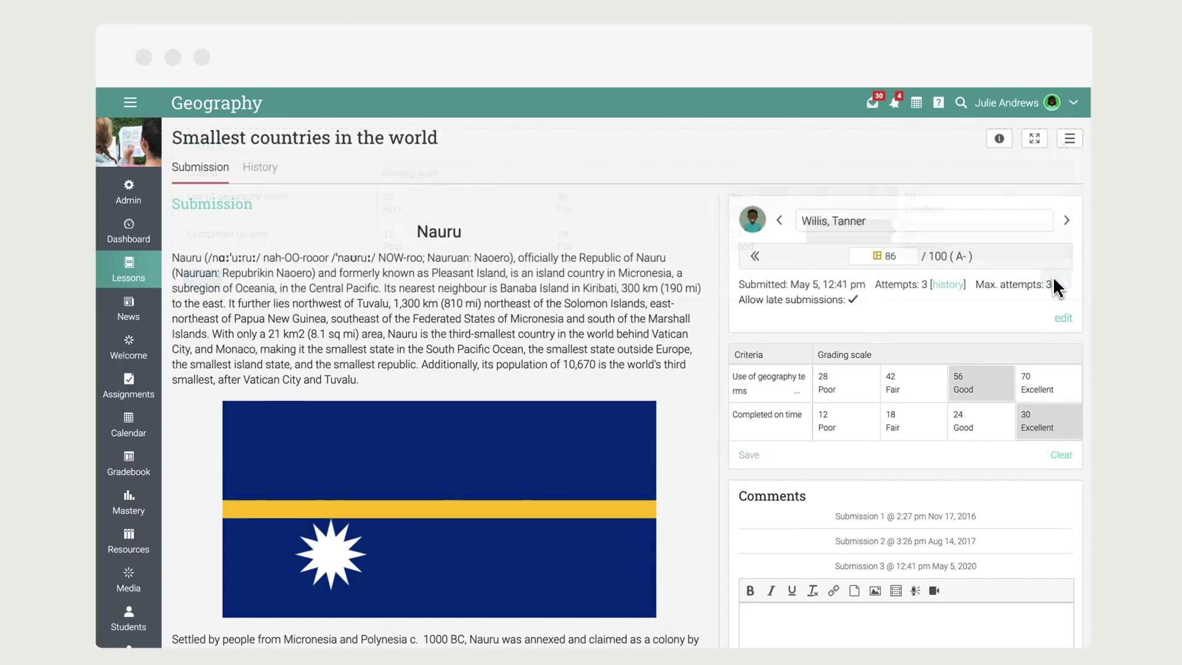
scroll(1056, 286, "down", 1)
- Post a 'Great work!' comment, then bring up the 18-student class list
left_click(915, 528)
type("Great work!")
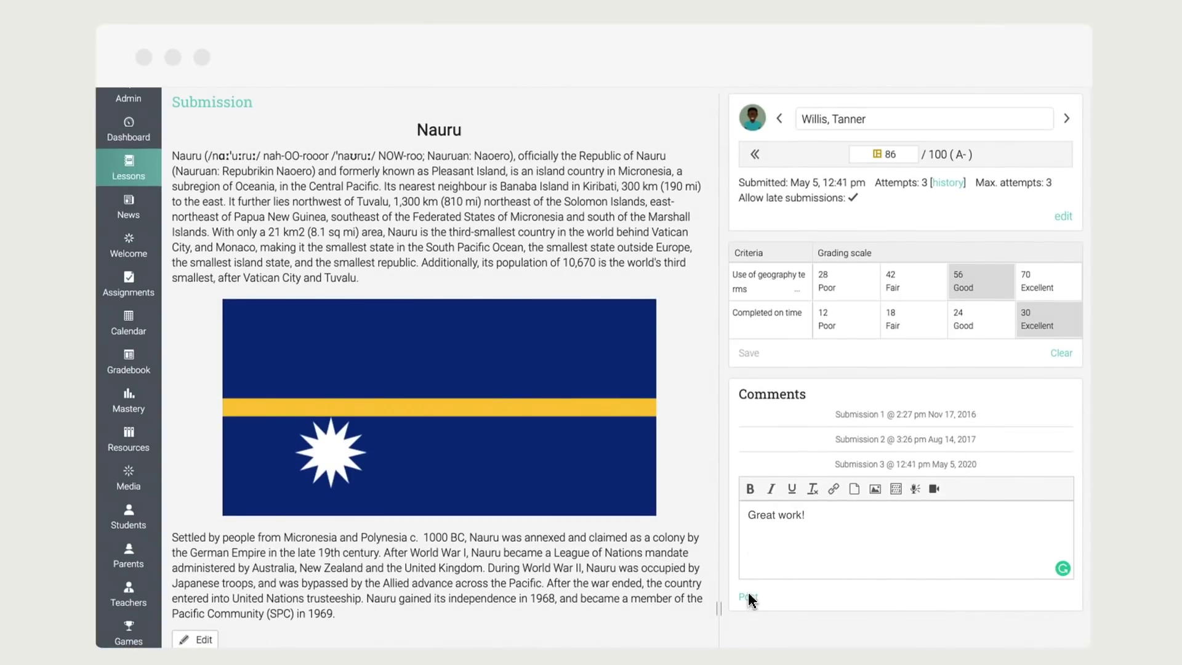
left_click(749, 599)
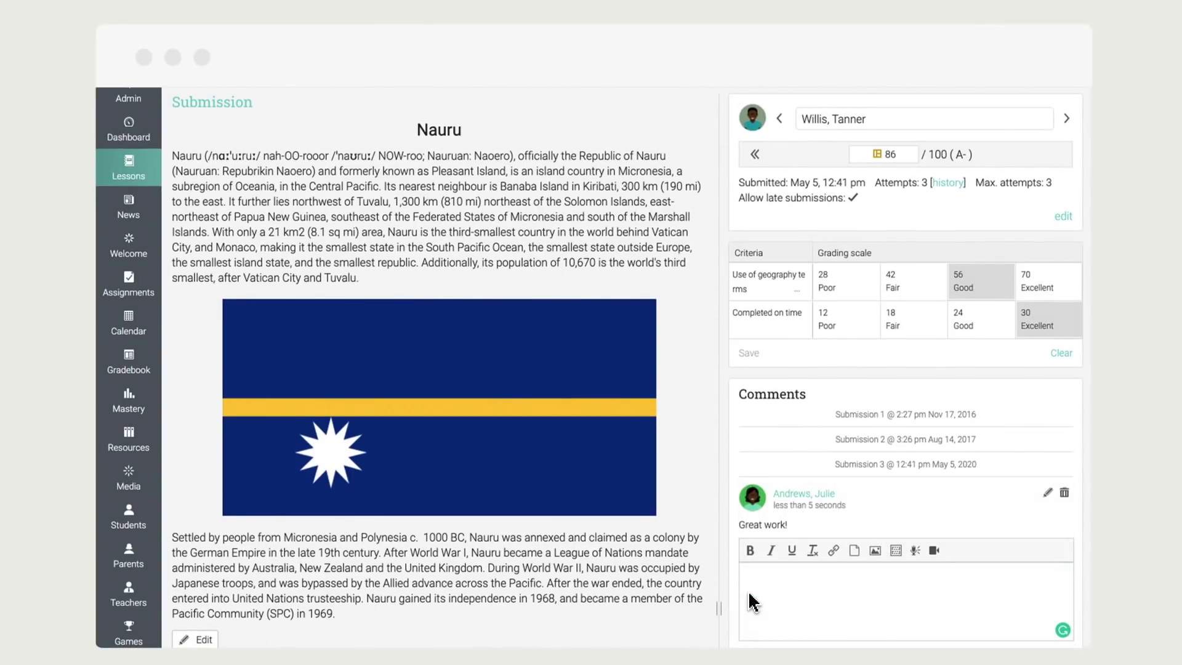
left_click(132, 523)
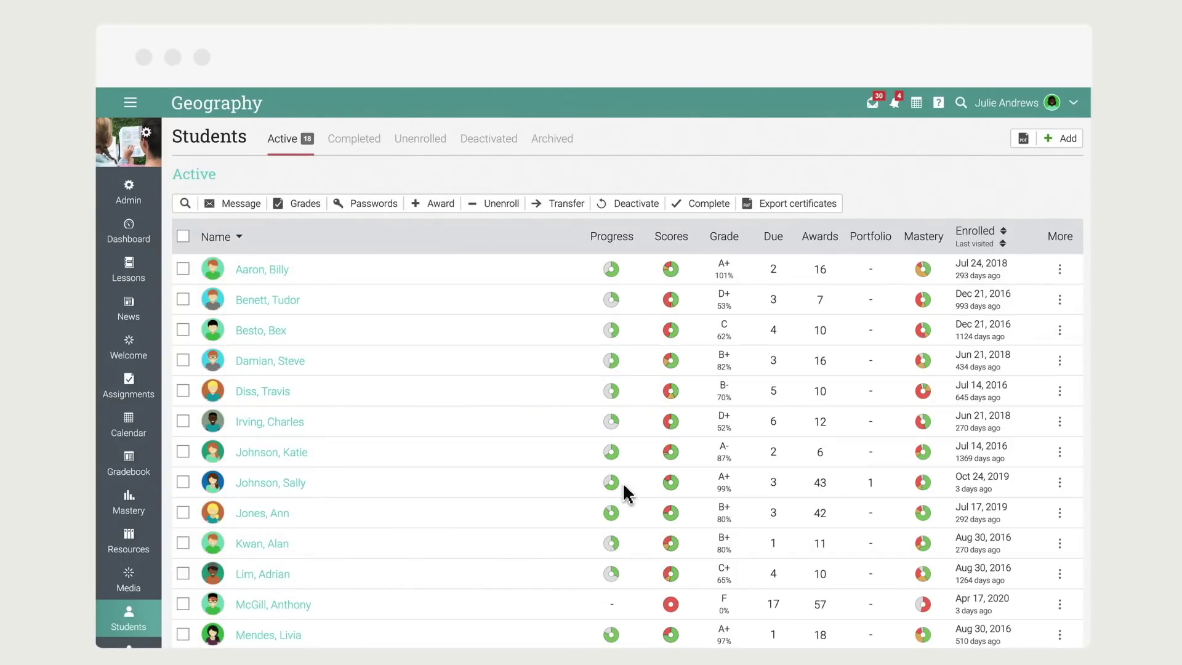
left_click(672, 489)
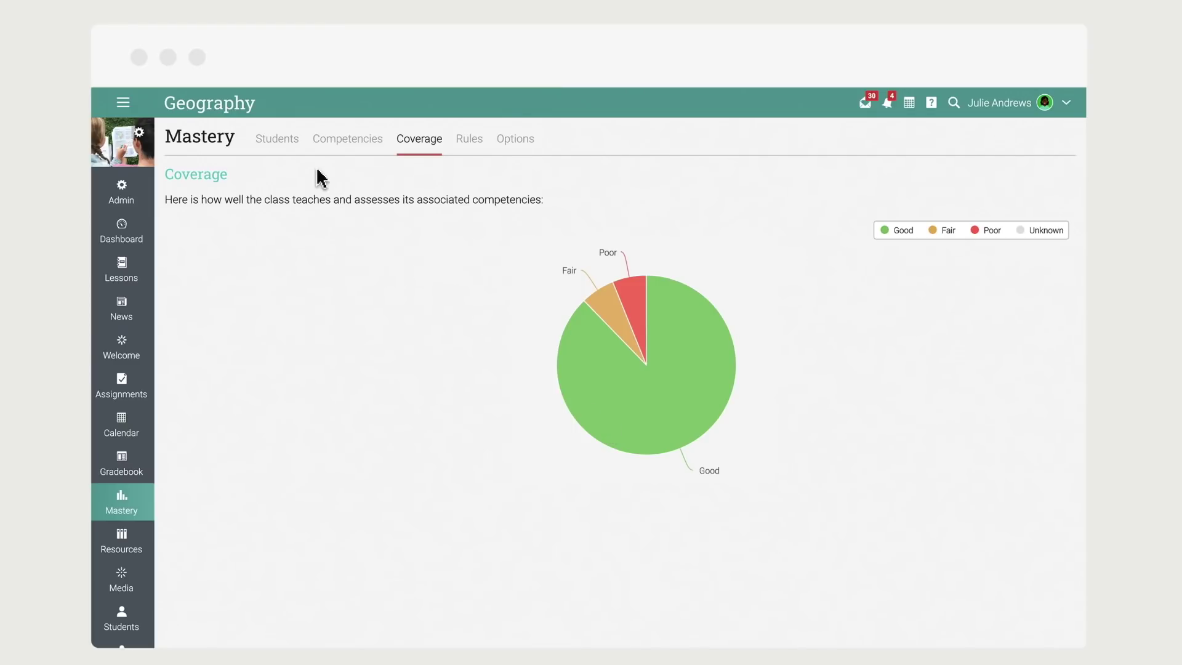
left_click(283, 141)
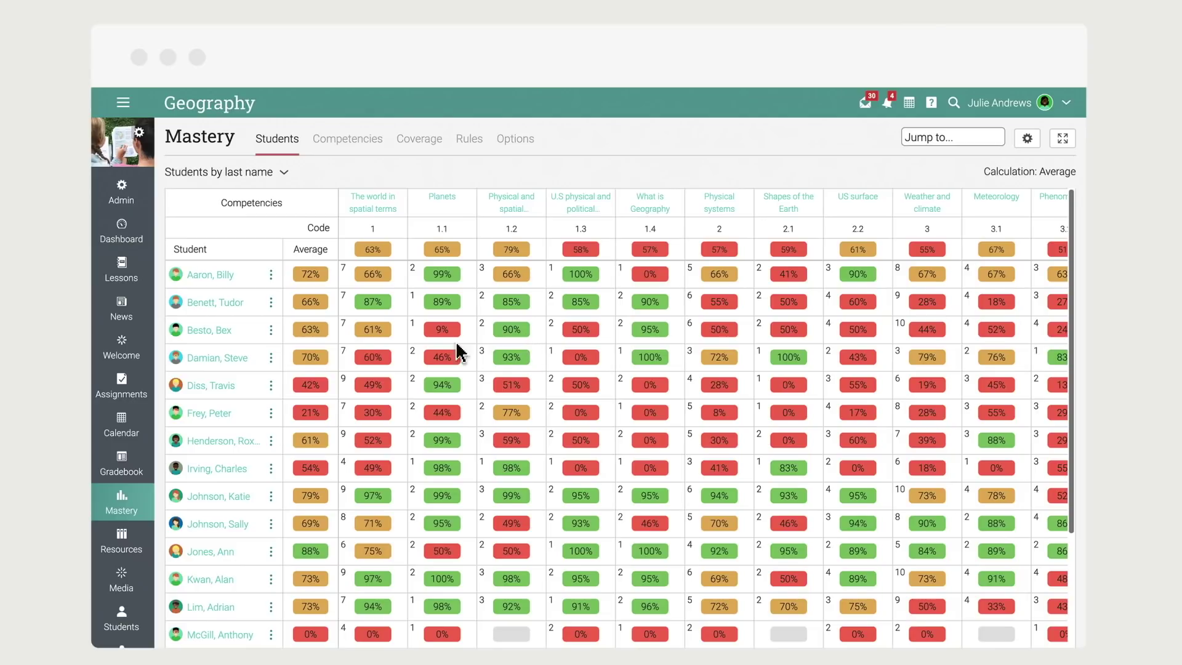
- Add a Population lesson completion action hiding the 'Smallest countries in the world' assignment
left_click(128, 281)
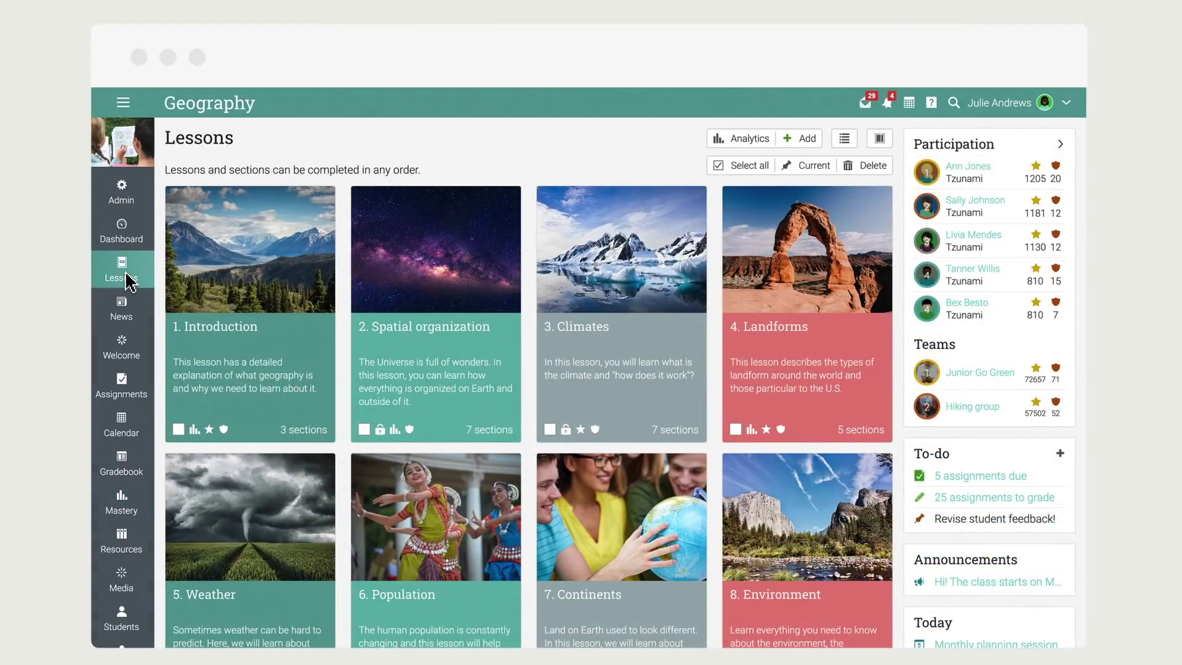
left_click(424, 508)
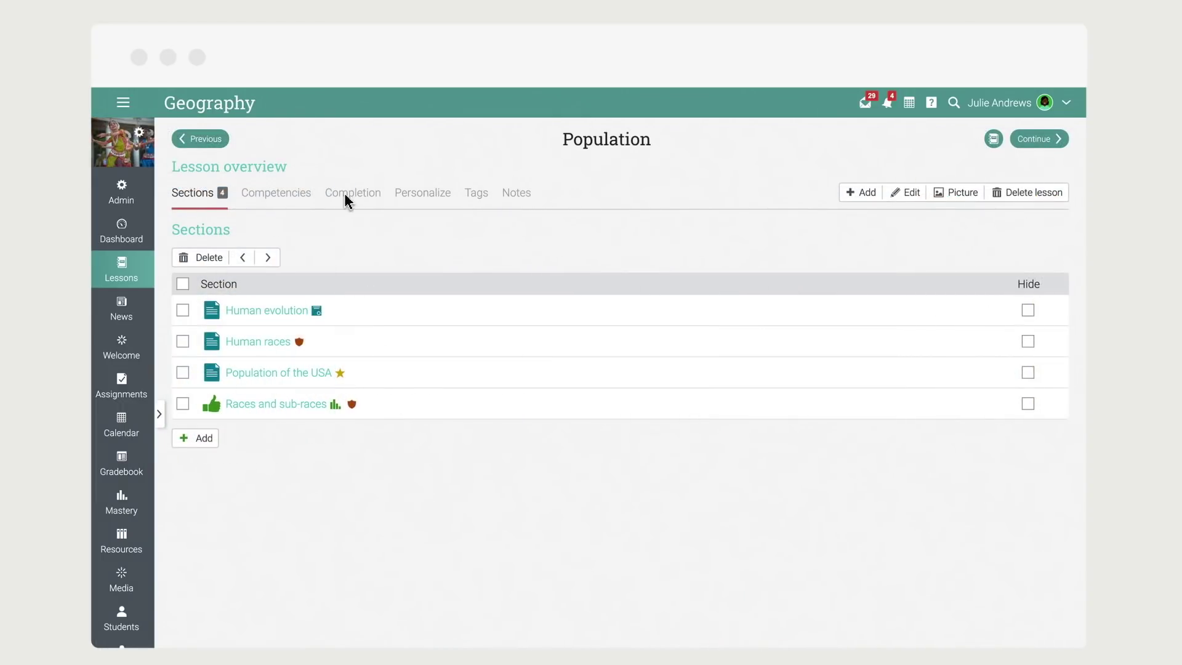
left_click(347, 198)
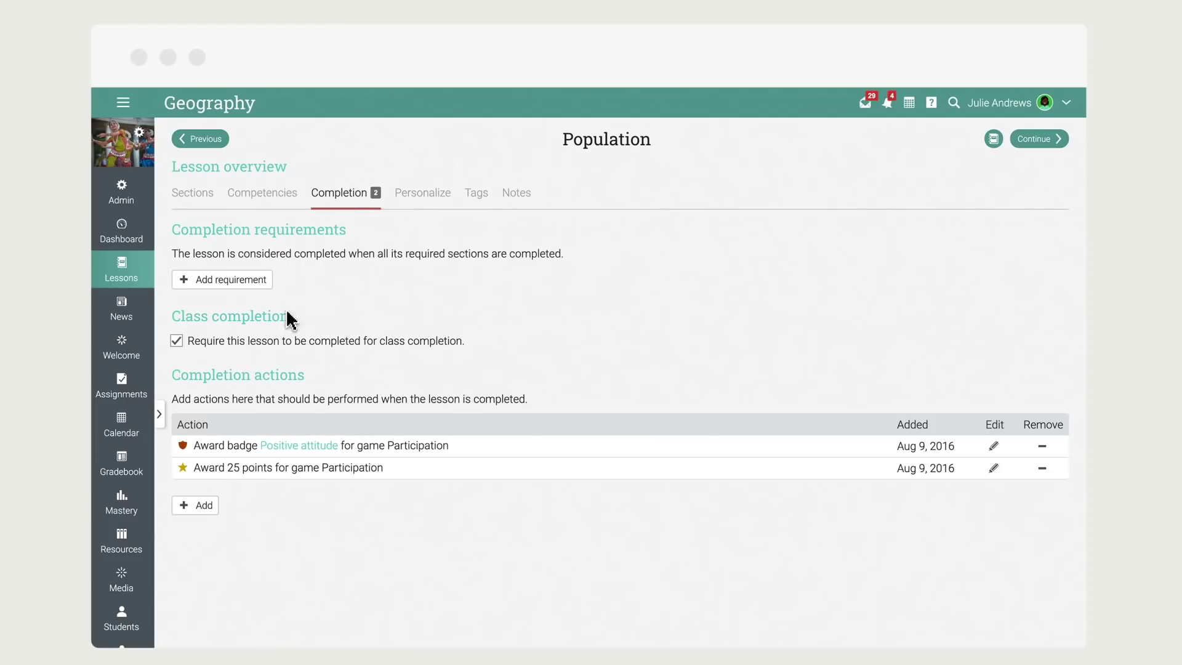
left_click(197, 505)
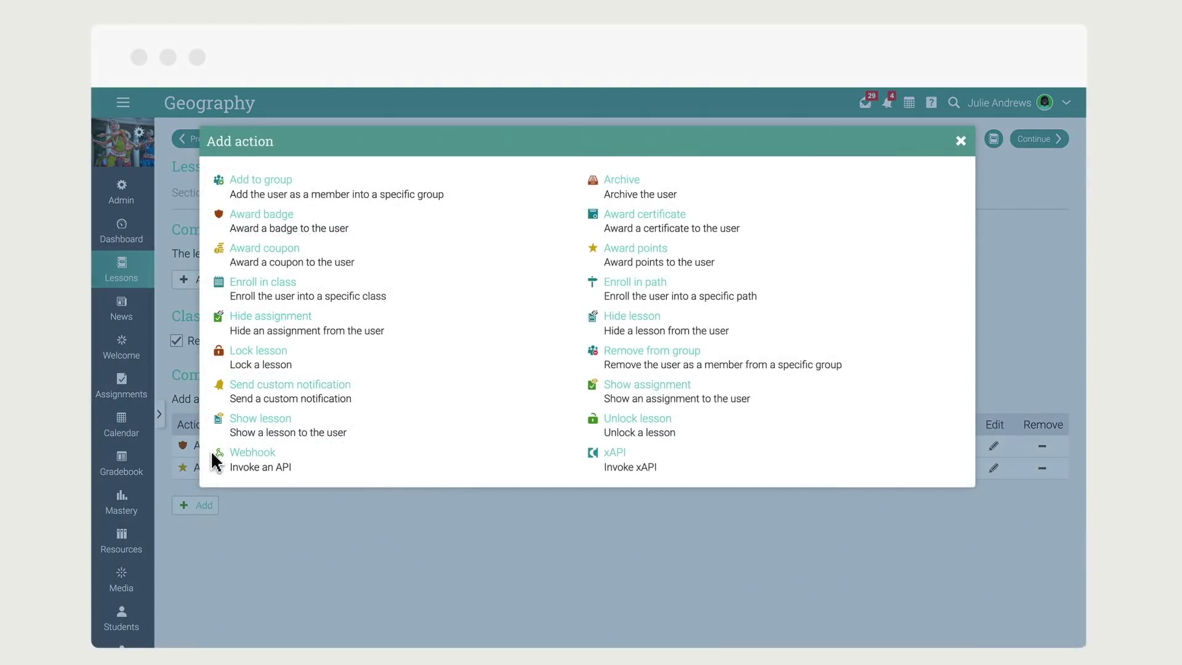
left_click(267, 319)
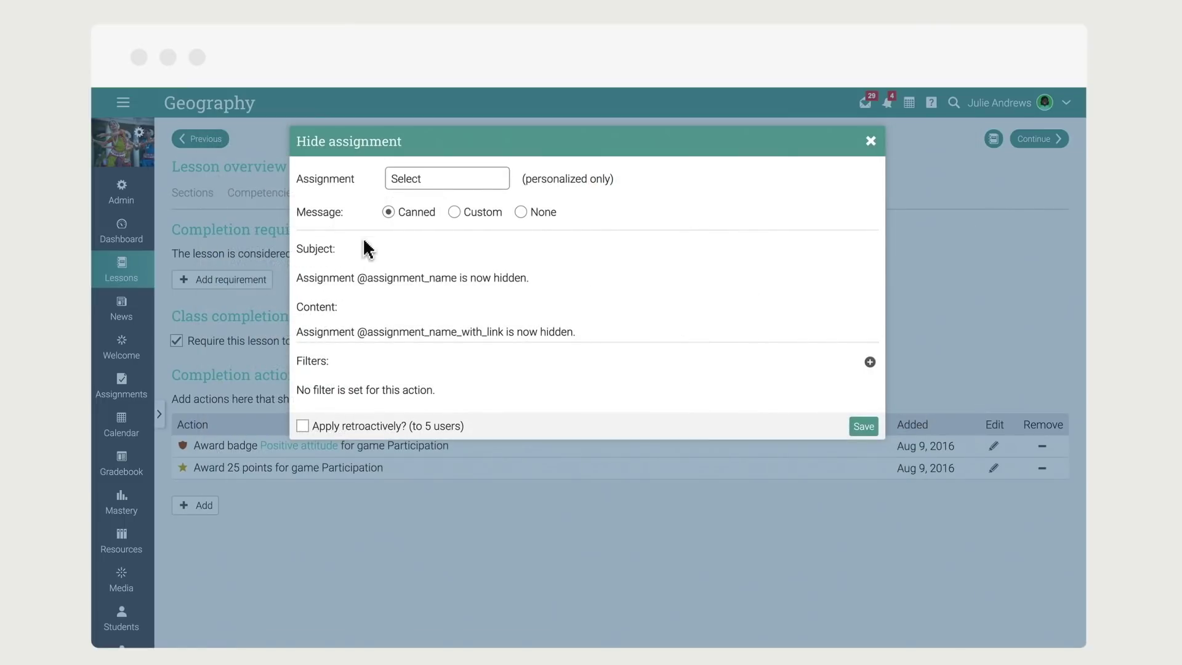
left_click(447, 180)
left_click(455, 192)
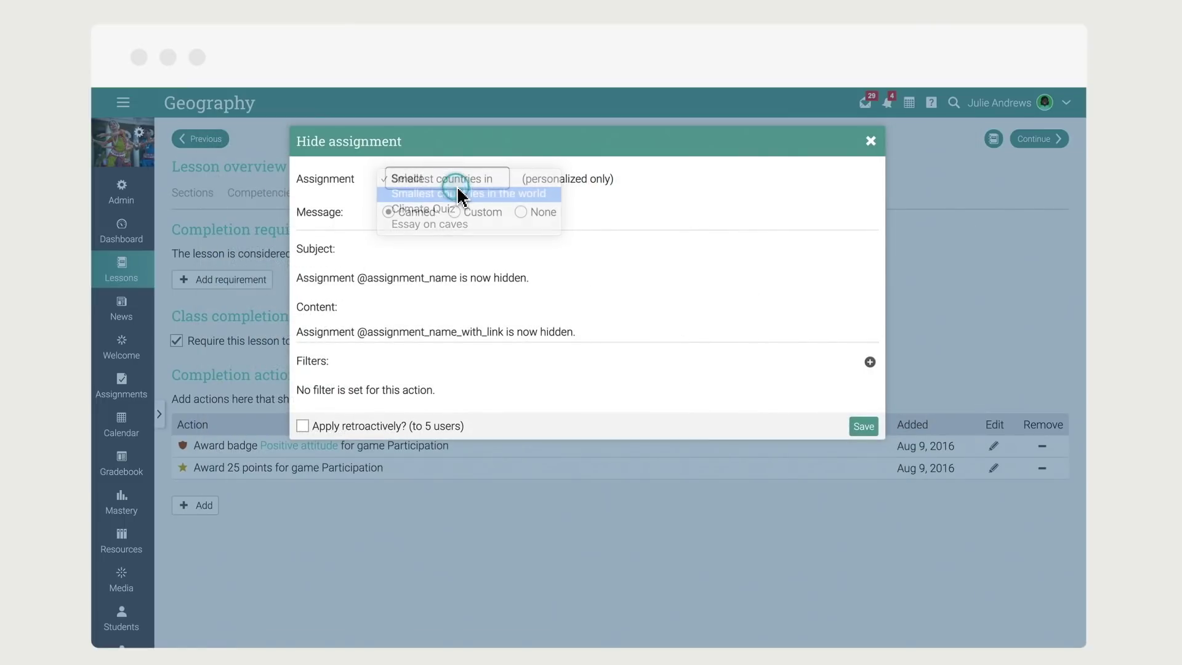
left_click(863, 426)
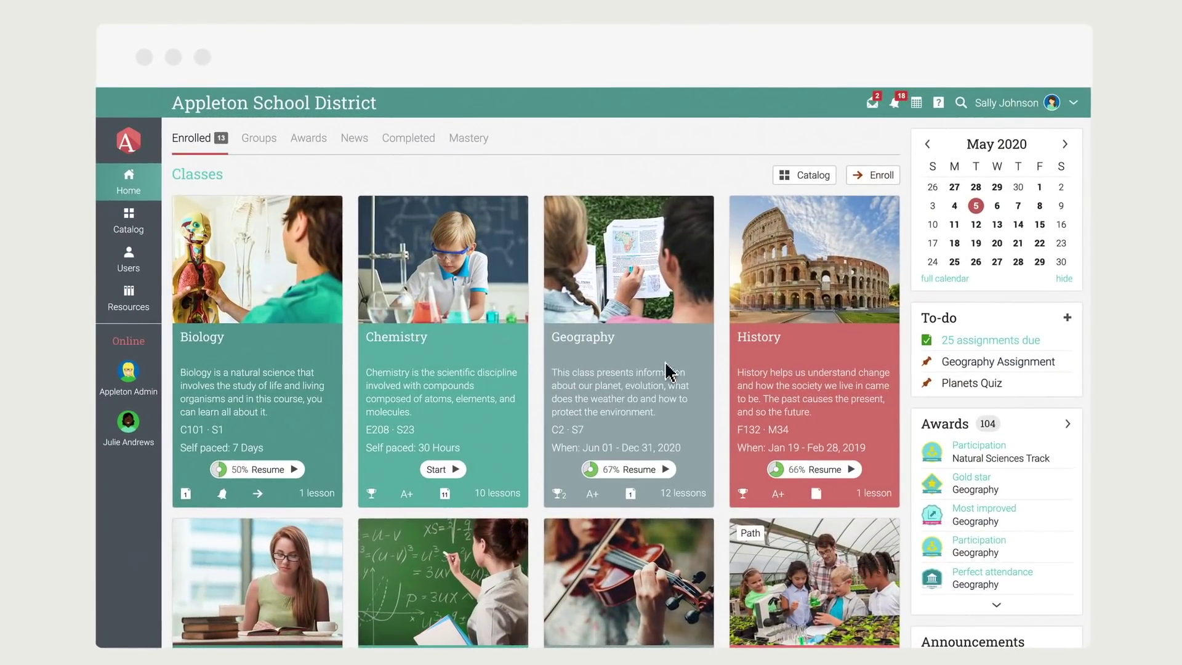
left_click(628, 358)
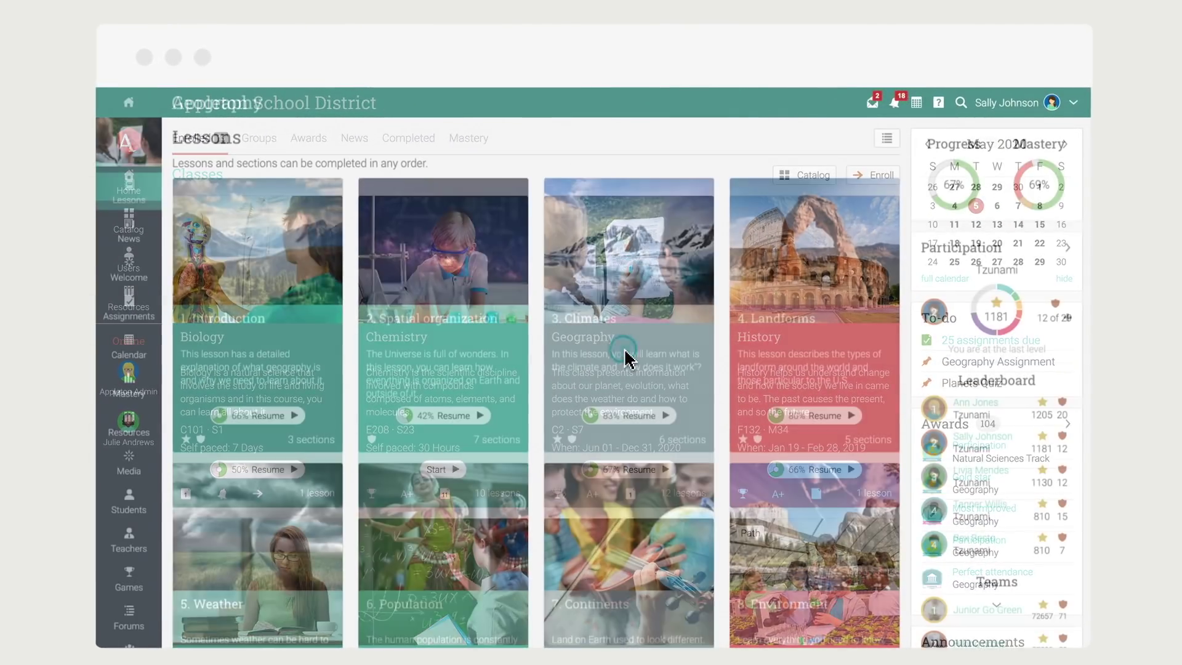
scroll(627, 358, "down", 1)
scroll(628, 358, "down", 3)
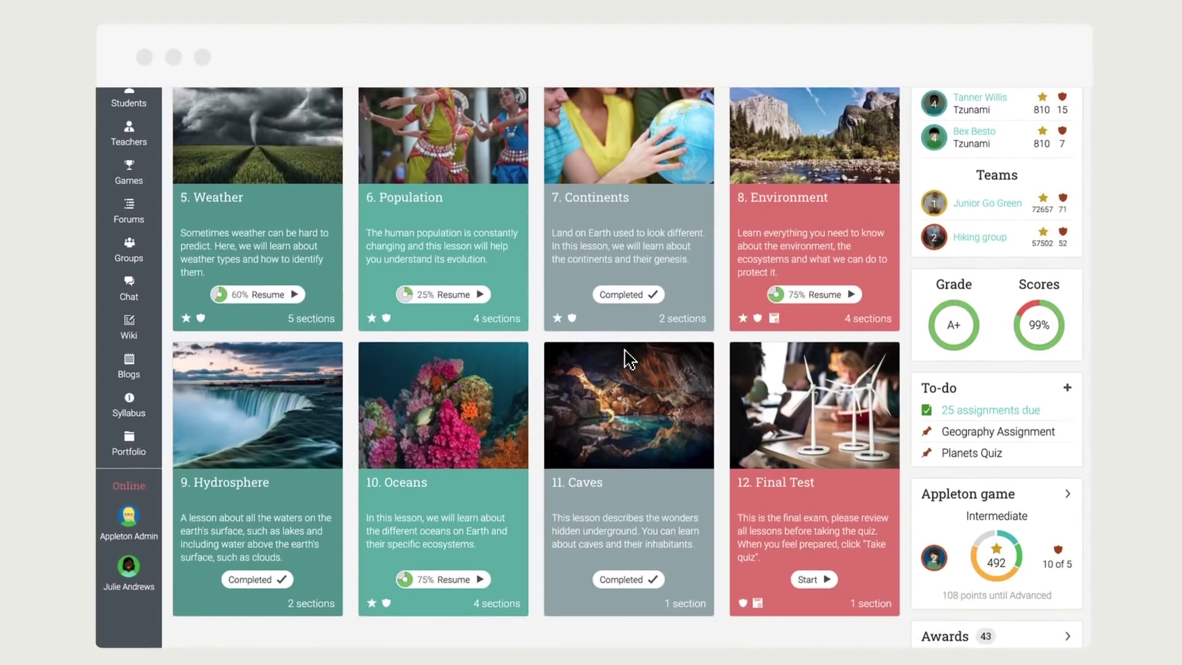
scroll(627, 358, "up", 5)
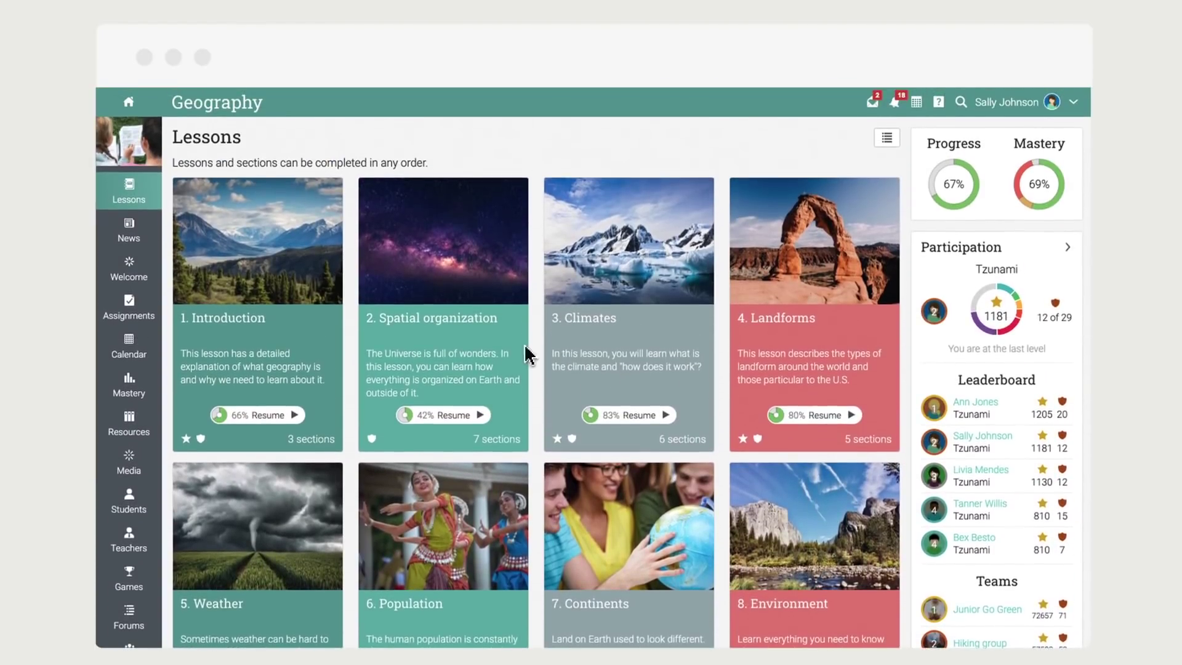
left_click(420, 341)
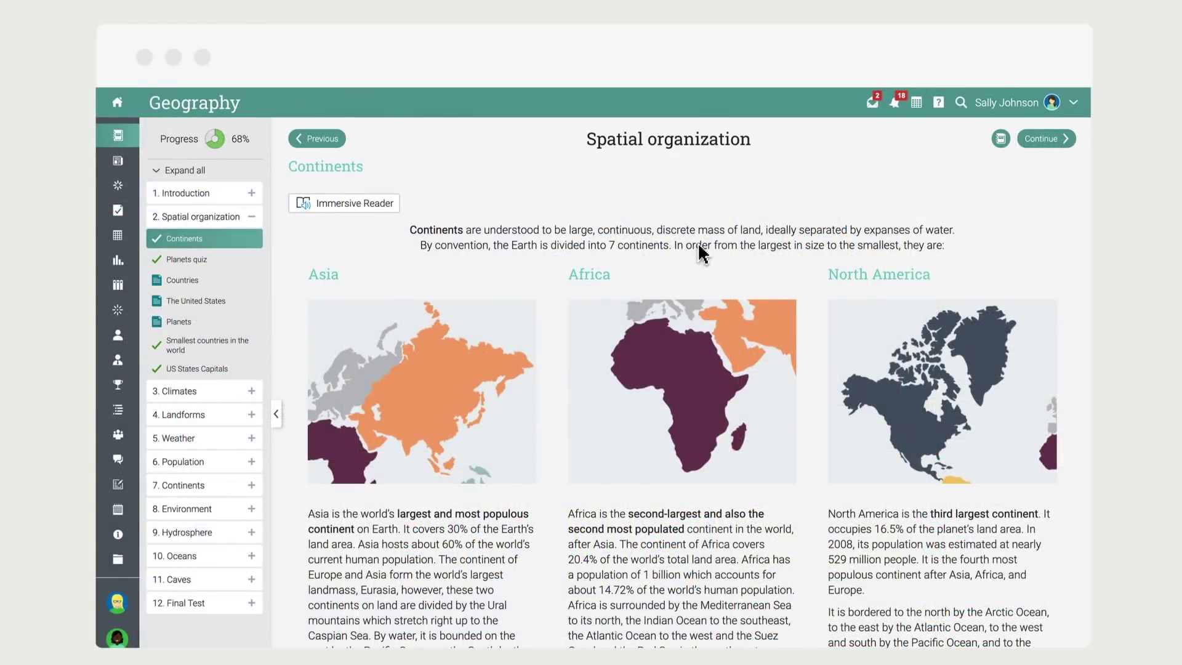
left_click(1061, 142)
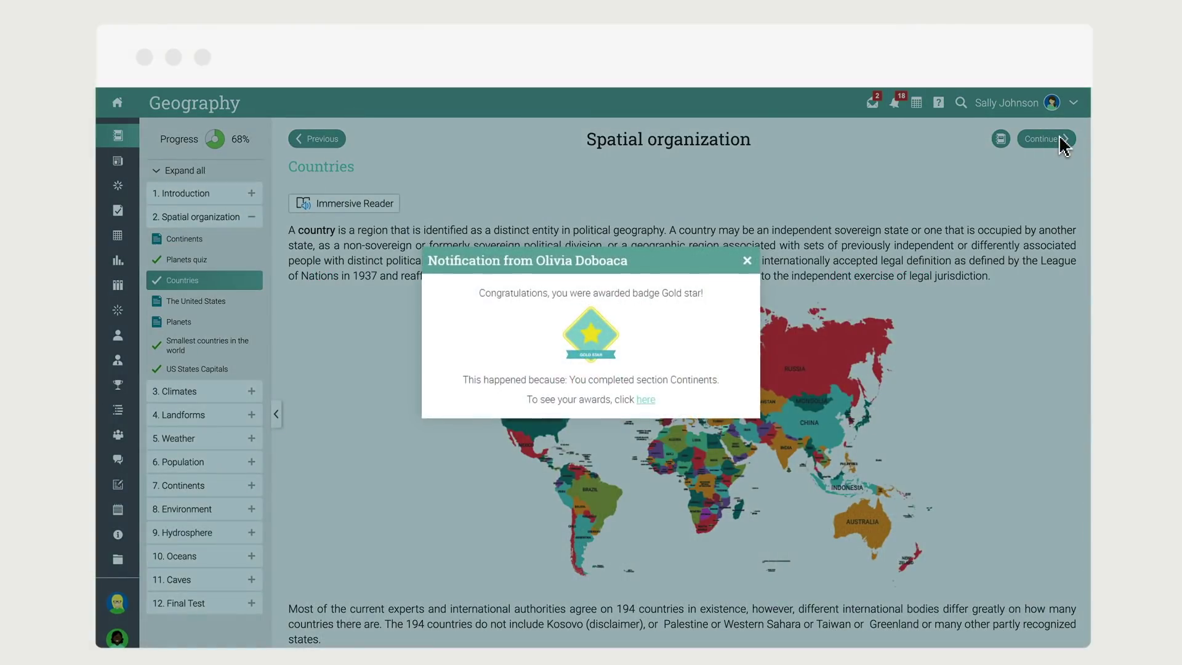
left_click(746, 263)
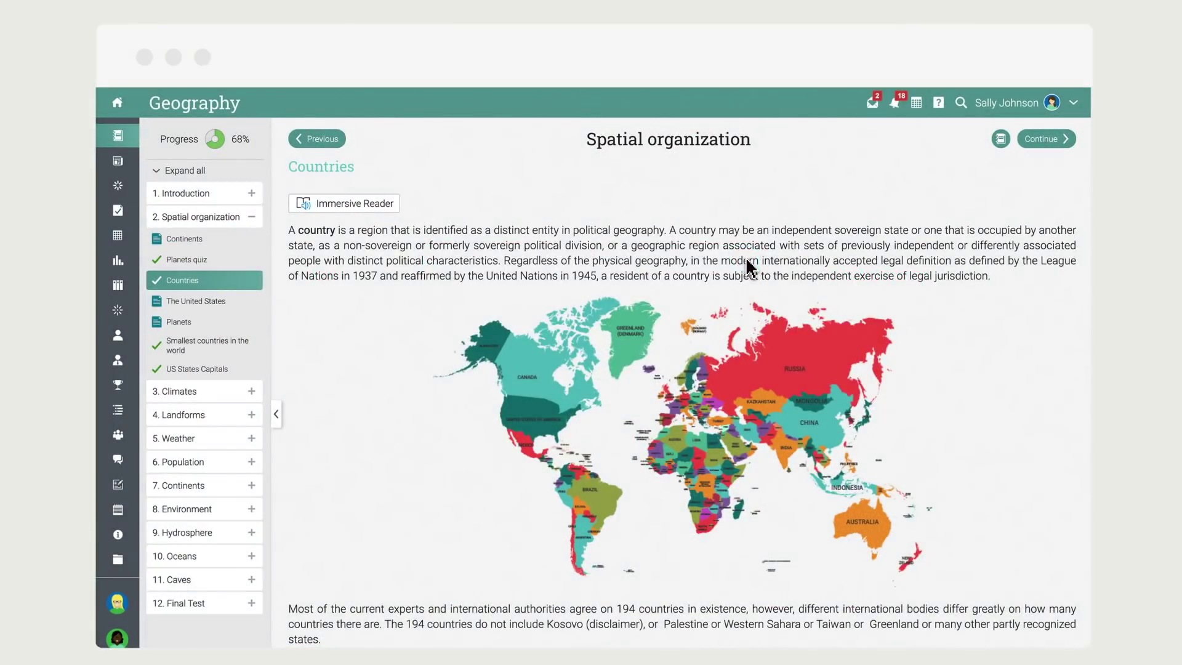